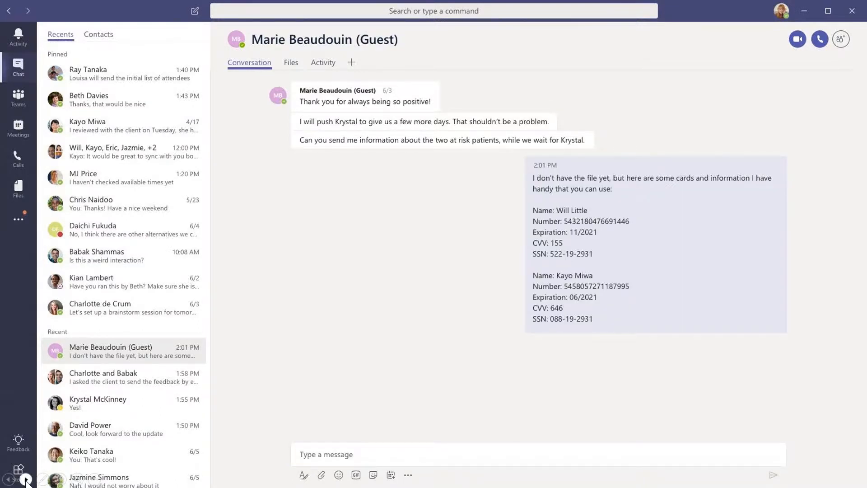
Advance the slide show through the Teams demo of a blocked sensitive message, its override and the recipient's view.
{"action": "left_click", "coordinate": [26, 479]}
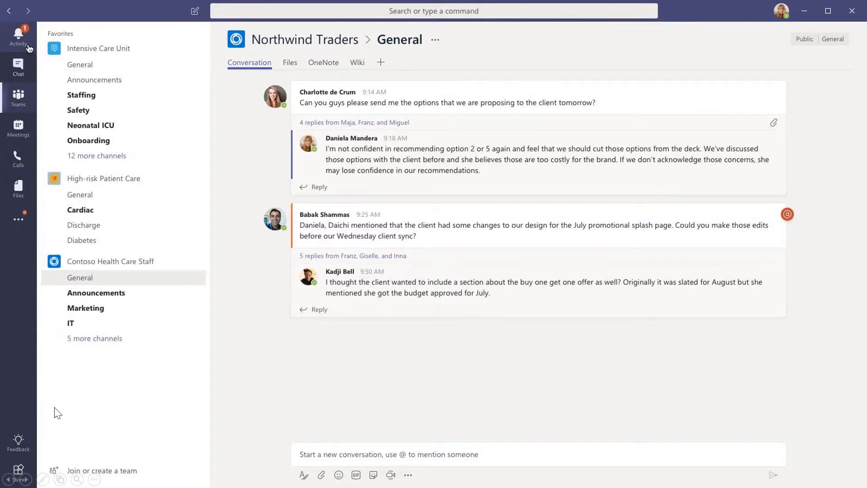
{"action": "left_click", "coordinate": [25, 479]}
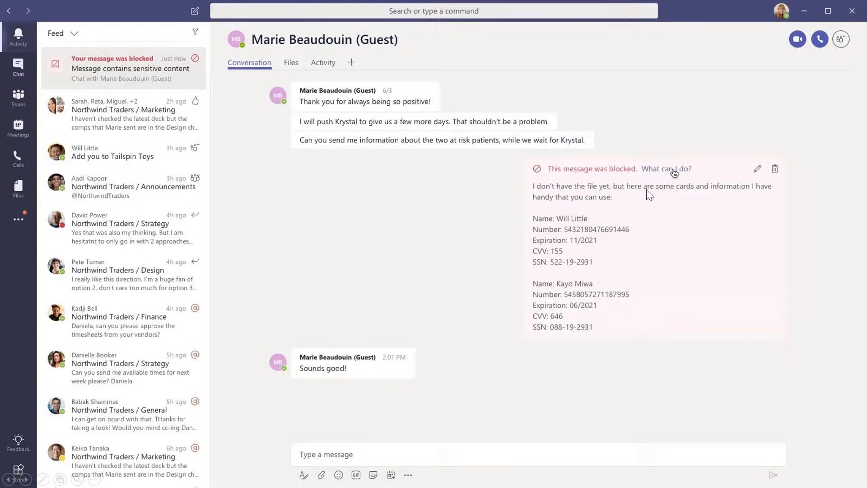
{"action": "left_click", "coordinate": [26, 479]}
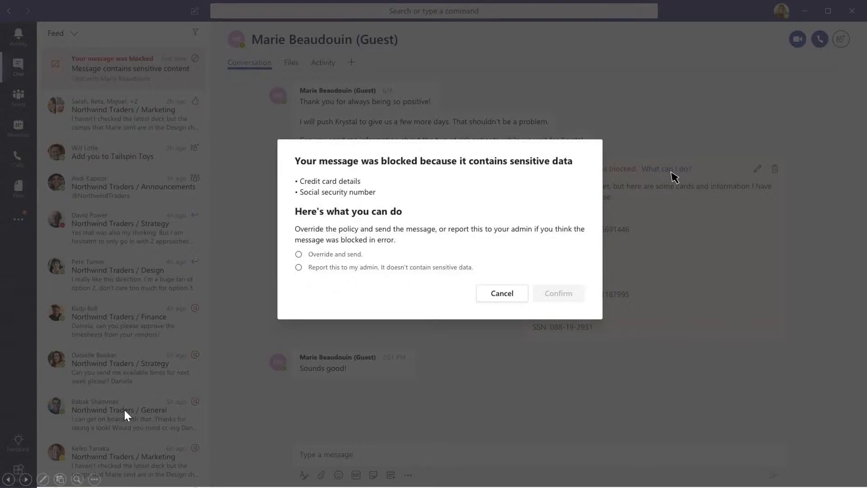
{"action": "left_click", "coordinate": [26, 480]}
{"action": "left_click", "coordinate": [26, 480]}
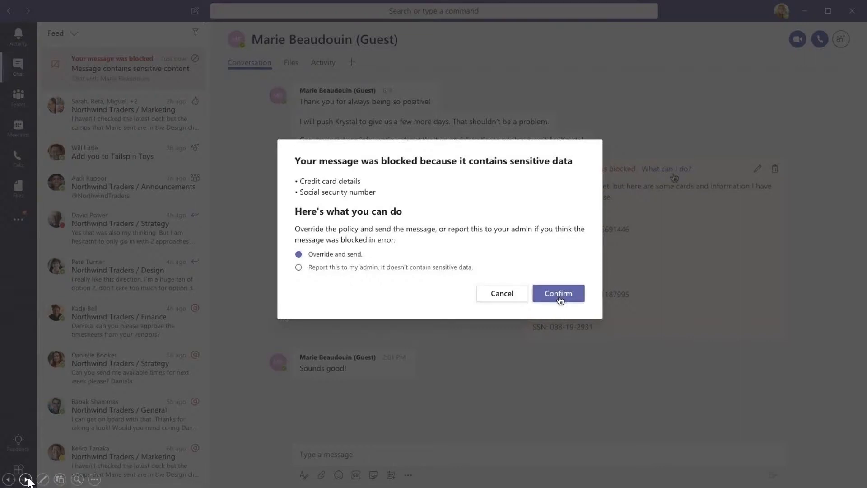
{"action": "left_click", "coordinate": [26, 479]}
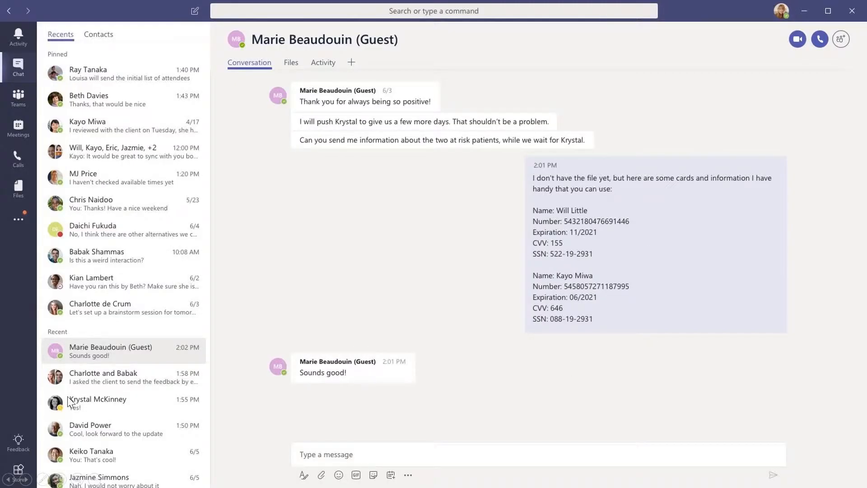
{"action": "left_click", "coordinate": [26, 479]}
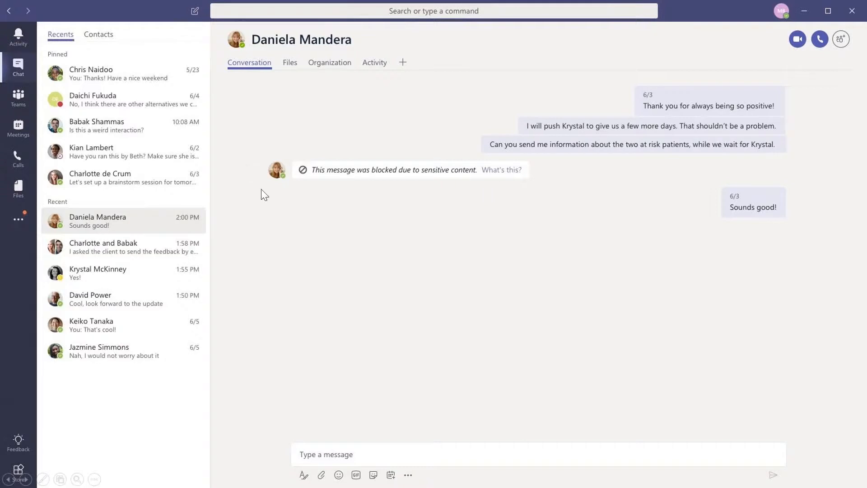
{"action": "left_click", "coordinate": [25, 479]}
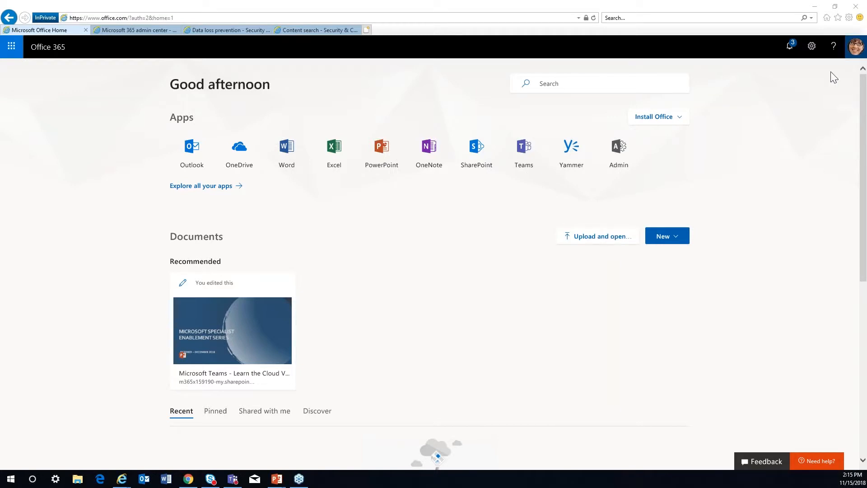
Check which account is signed in to Office 365 in Internet Explorer and in Chrome.
{"action": "left_click", "coordinate": [856, 51]}
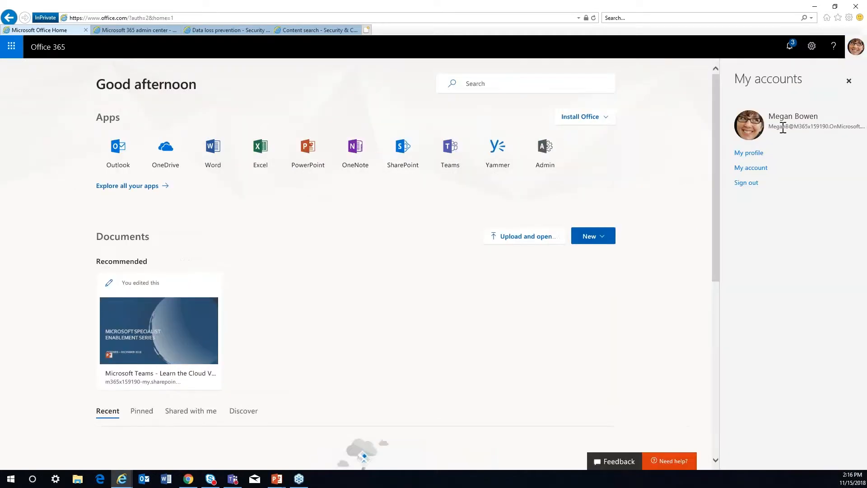
{"action": "left_click", "coordinate": [858, 46]}
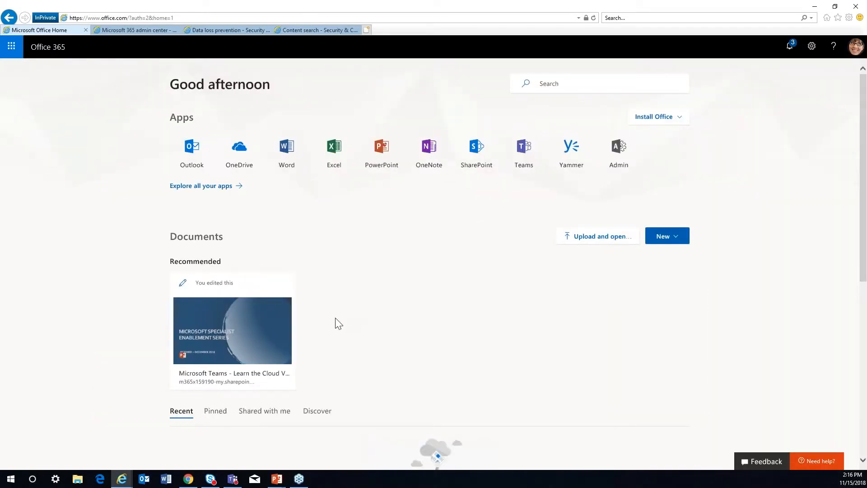
{"action": "left_click", "coordinate": [189, 480]}
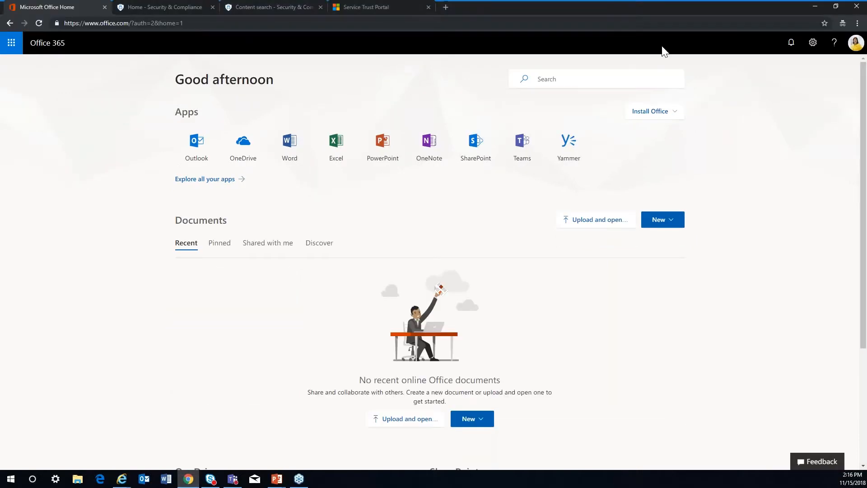
{"action": "left_click", "coordinate": [856, 45]}
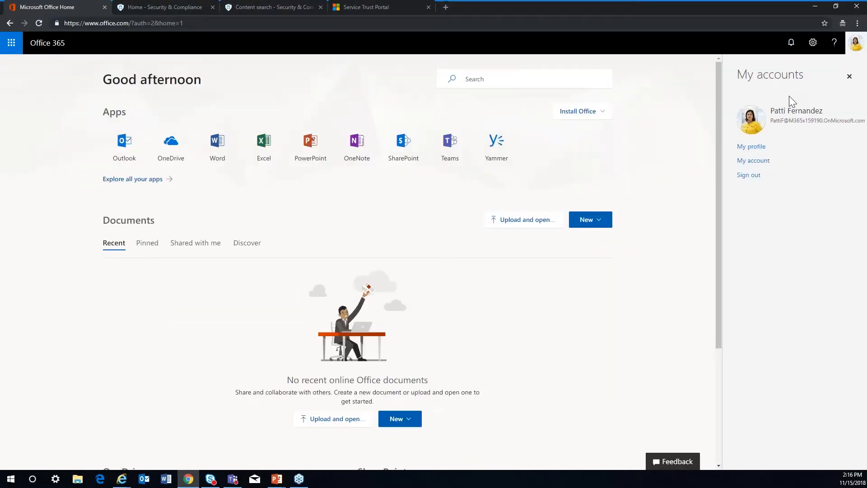
{"action": "left_click", "coordinate": [855, 47]}
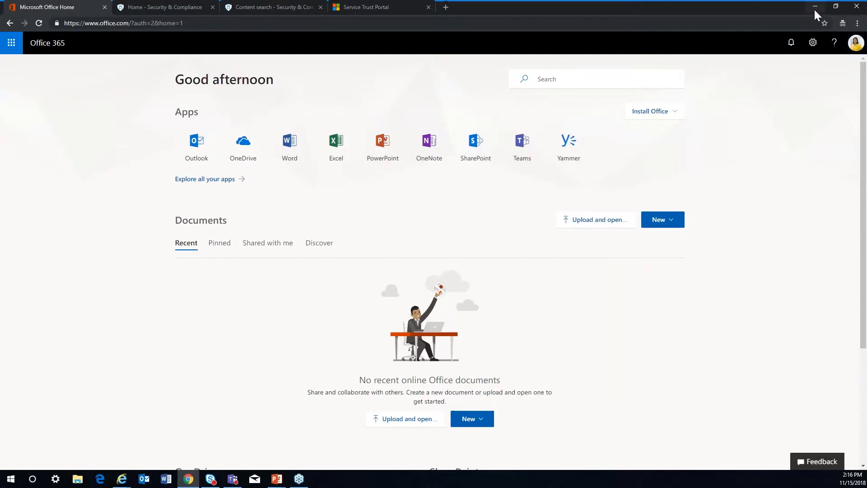
Switch back to Internet Explorer and show the Microsoft 365 admin center.
{"action": "left_click", "coordinate": [122, 479]}
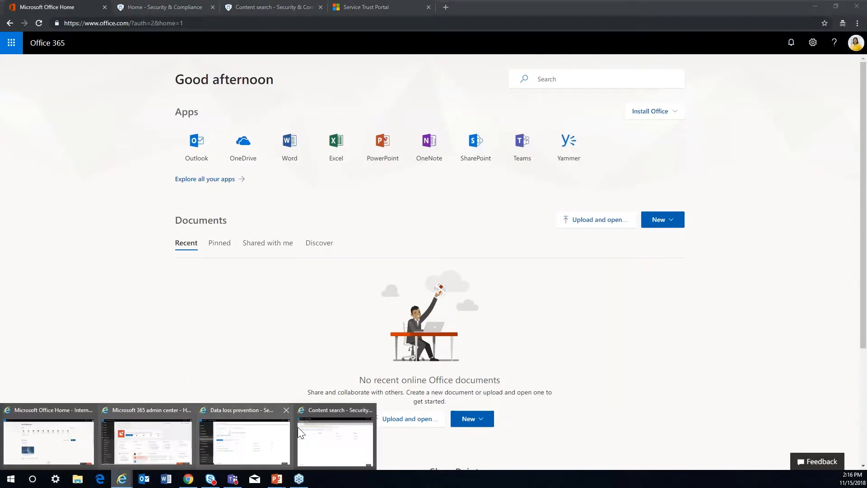
{"action": "left_click", "coordinate": [49, 411]}
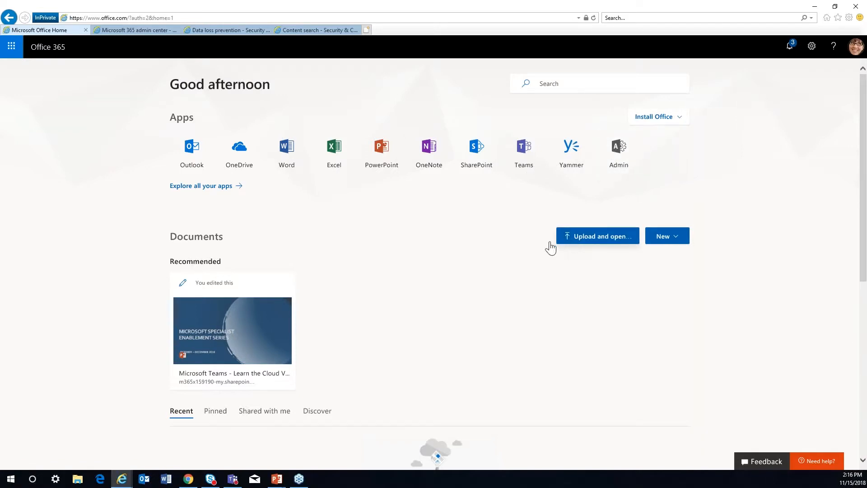
{"action": "left_click", "coordinate": [123, 30]}
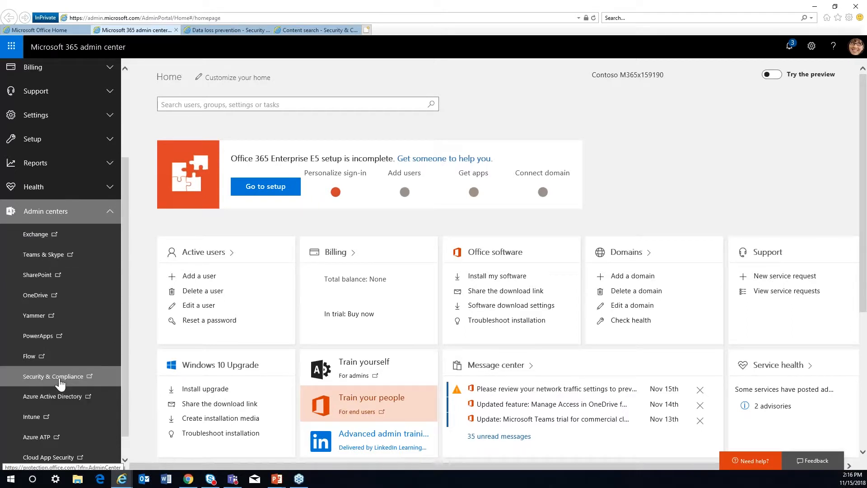
Show the Data loss prevention policies in Security & Compliance and examine the DLP policy matches chart.
{"action": "left_click", "coordinate": [204, 27]}
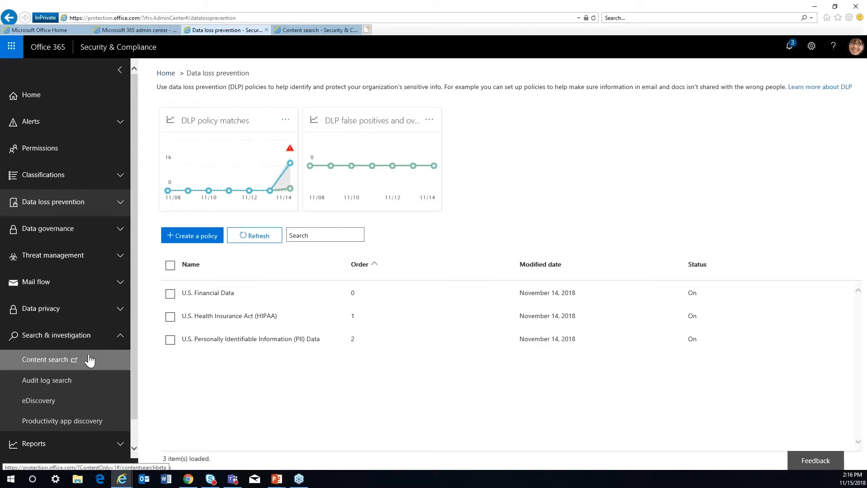
{"action": "left_click", "coordinate": [120, 203]}
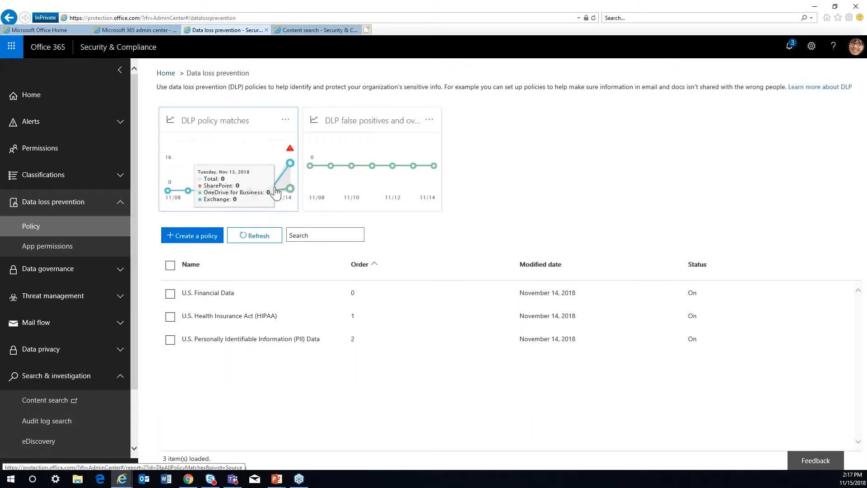
{"action": "mouse_move", "coordinate": [290, 171]}
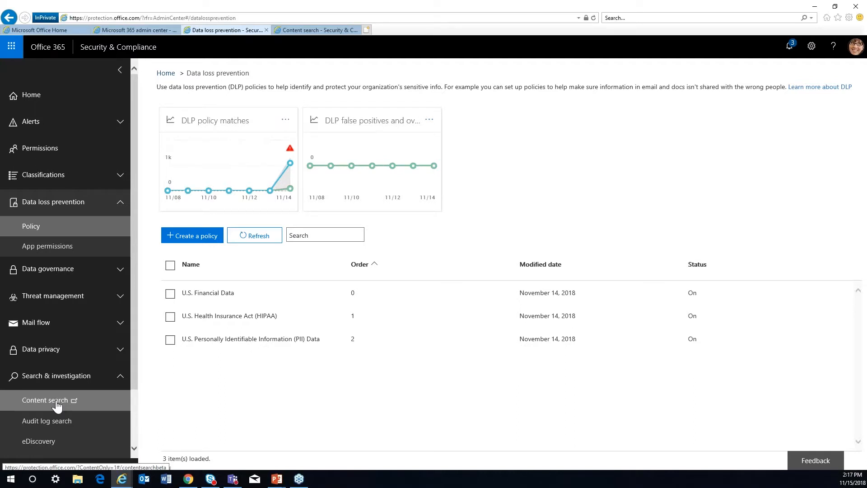
Open the saved content search listed below SSN and try to preview its results.
{"action": "left_click", "coordinate": [305, 30]}
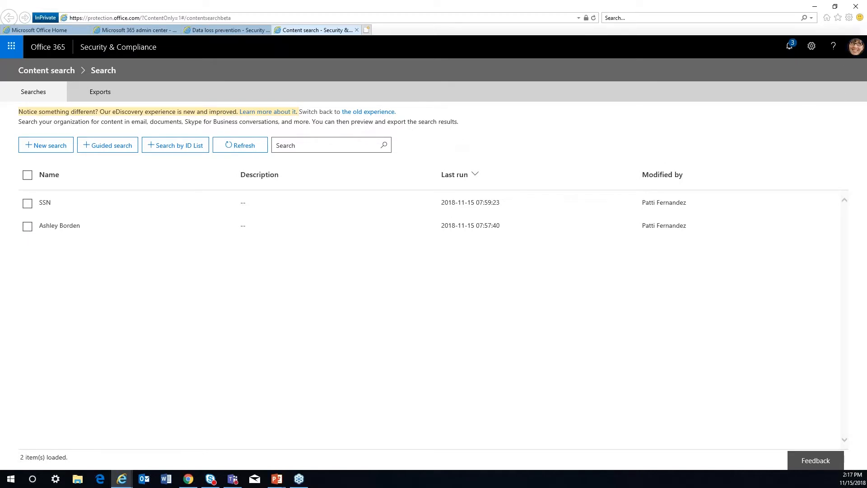
{"action": "left_click", "coordinate": [27, 227]}
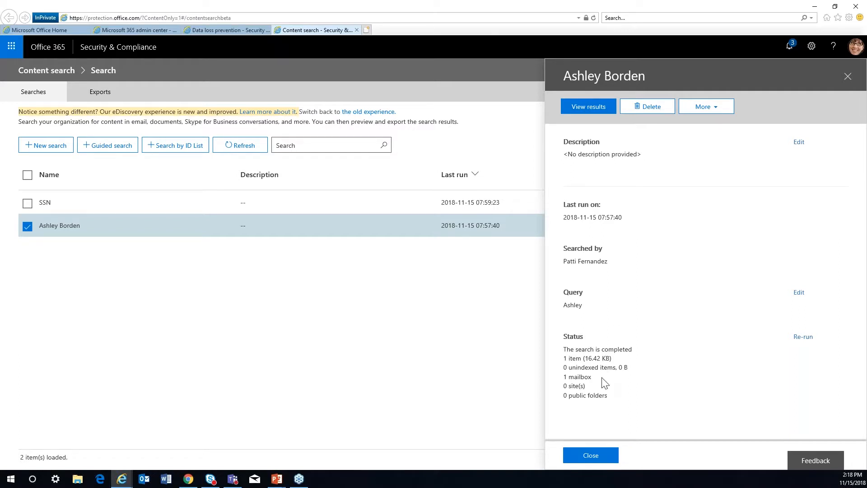
{"action": "left_click", "coordinate": [589, 107]}
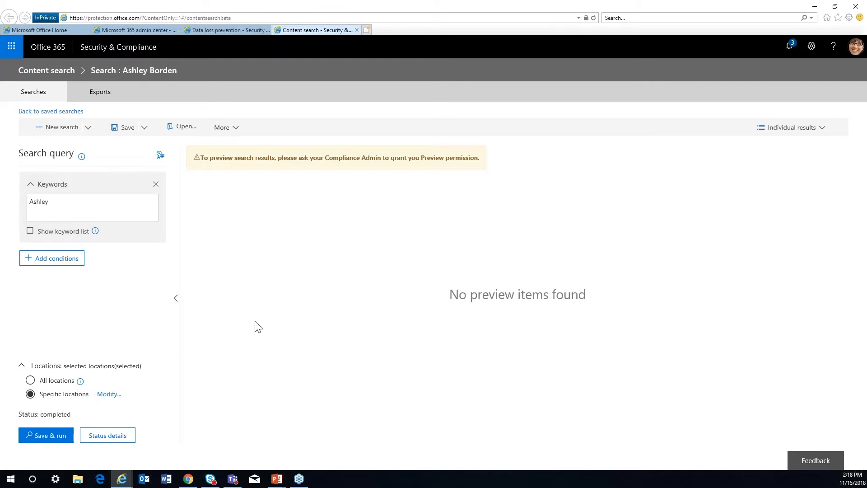
Switch to Chrome and open Content search from the Security & Compliance home page.
{"action": "left_click", "coordinate": [814, 6]}
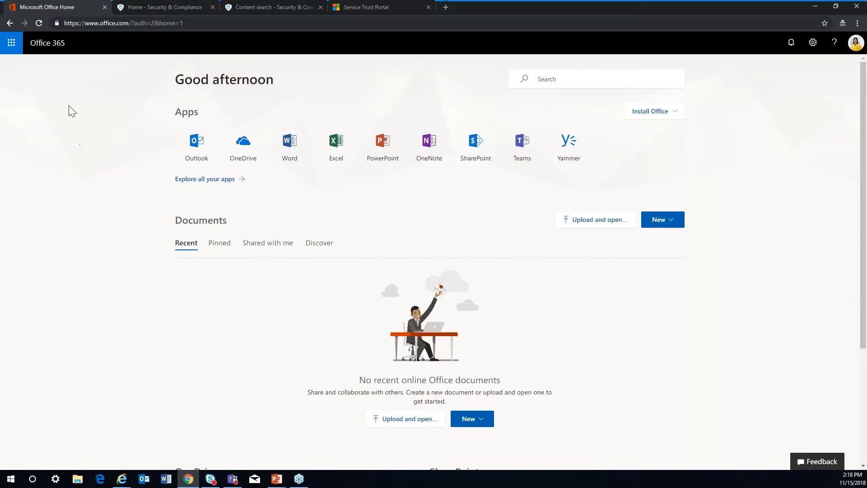
{"action": "left_click", "coordinate": [163, 4]}
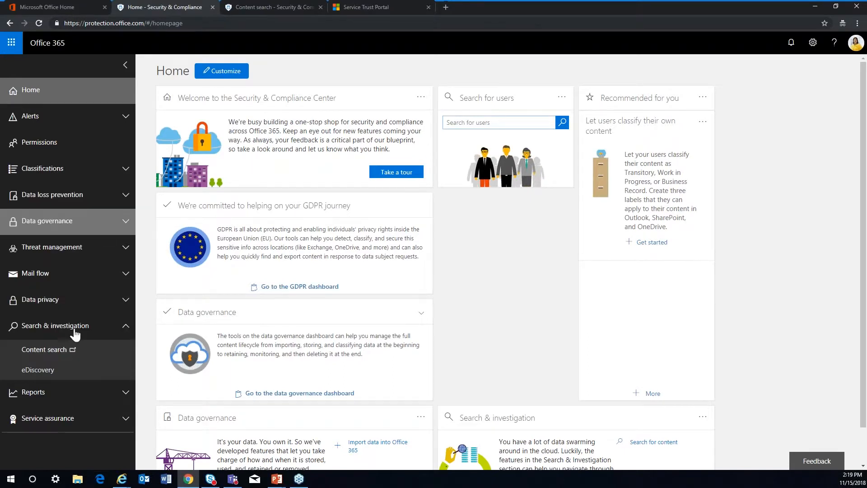
{"action": "left_click", "coordinate": [43, 351]}
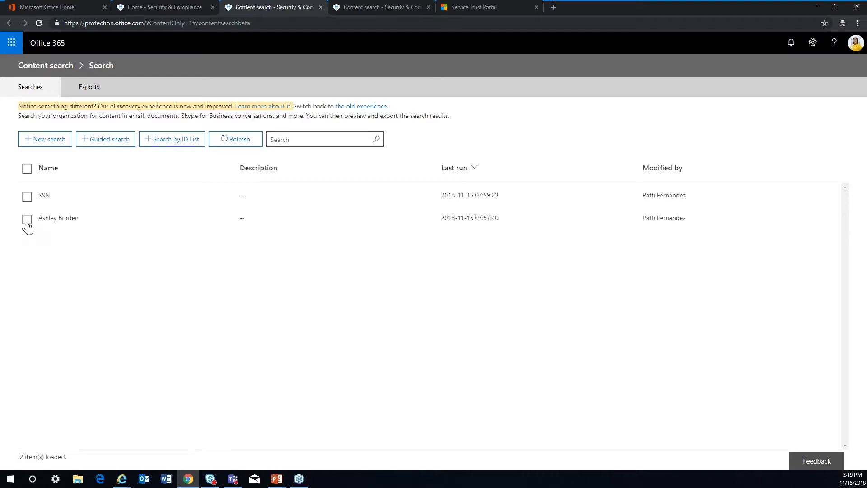
View the results of the saved search below SSN and highlight the matching person's name, social security number and card number.
{"action": "left_click", "coordinate": [27, 220]}
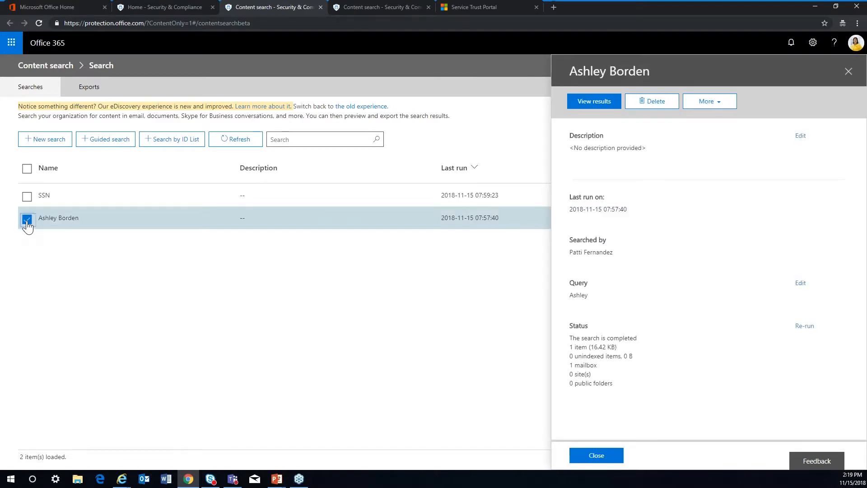
{"action": "left_click", "coordinate": [592, 103]}
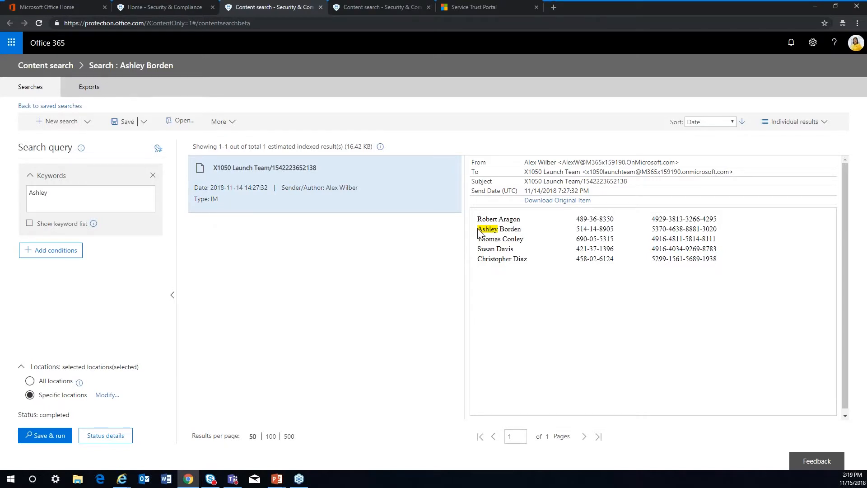
{"action": "left_click_drag", "start_coordinate": [477, 231], "coordinate": [525, 234]}
{"action": "left_click", "coordinate": [615, 230]}
{"action": "left_click_drag", "start_coordinate": [615, 231], "coordinate": [580, 232]}
{"action": "left_click_drag", "start_coordinate": [717, 229], "coordinate": [651, 230]}
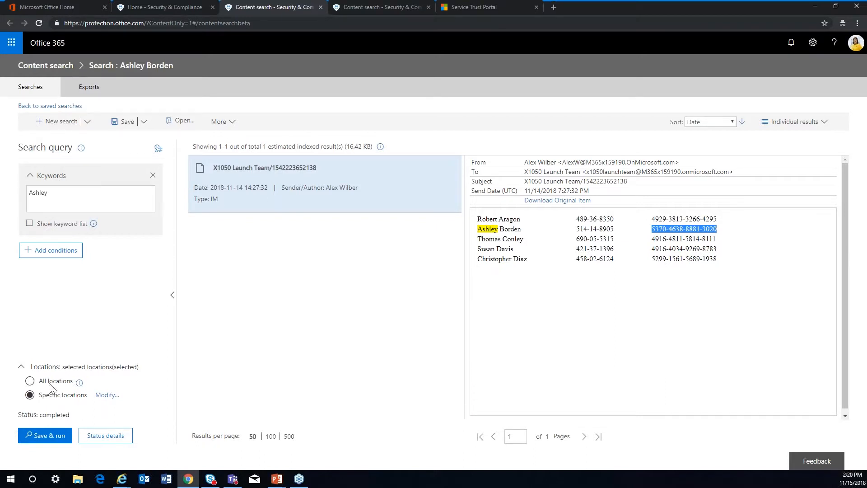
Open the search's specific locations and highlight the Teams messages and Teams sites entries.
{"action": "left_click", "coordinate": [106, 396]}
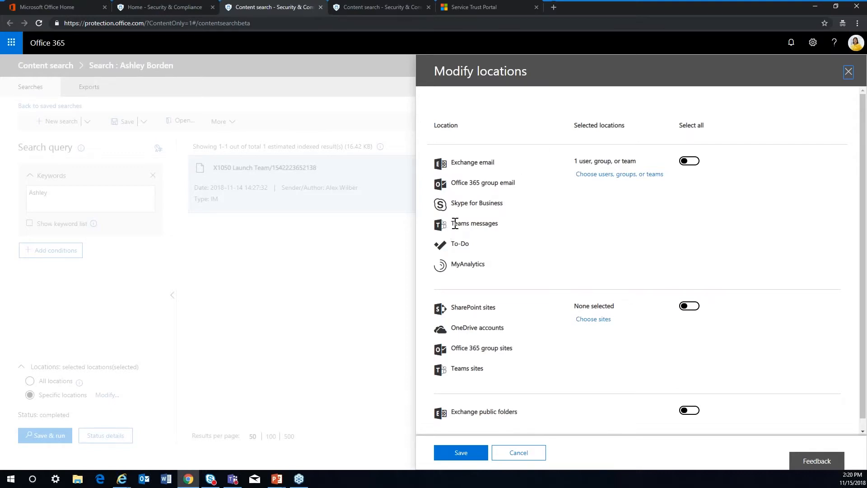
{"action": "left_click_drag", "start_coordinate": [455, 223], "coordinate": [506, 229]}
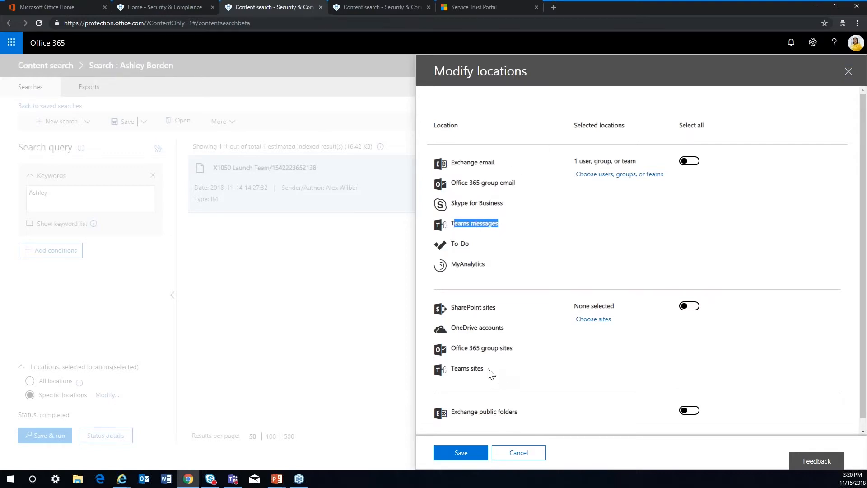
{"action": "left_click_drag", "start_coordinate": [485, 368], "coordinate": [452, 376]}
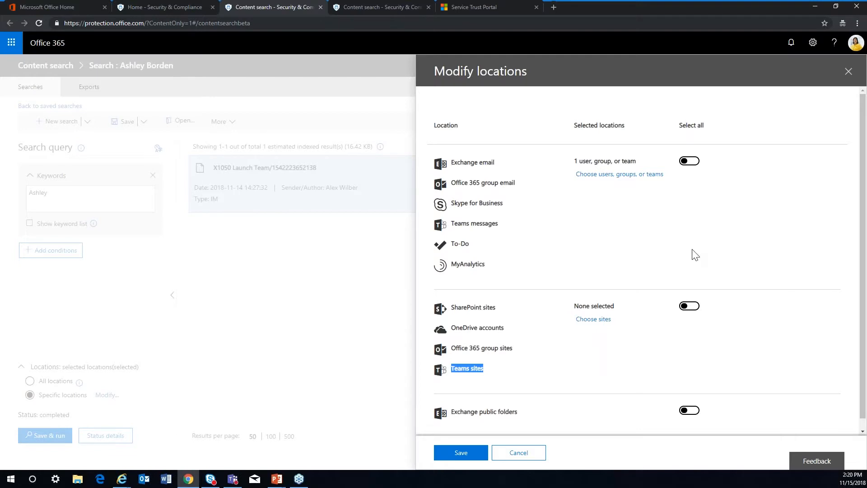
Check the chosen users, groups or teams, try selecting all for the Exchange email and Teams messages locations, and discard the change.
{"action": "left_click", "coordinate": [602, 179]}
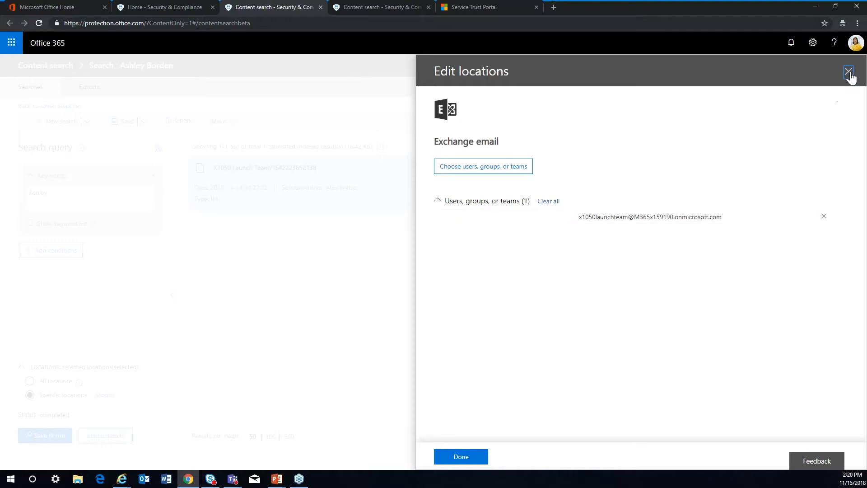
{"action": "left_click", "coordinate": [457, 458]}
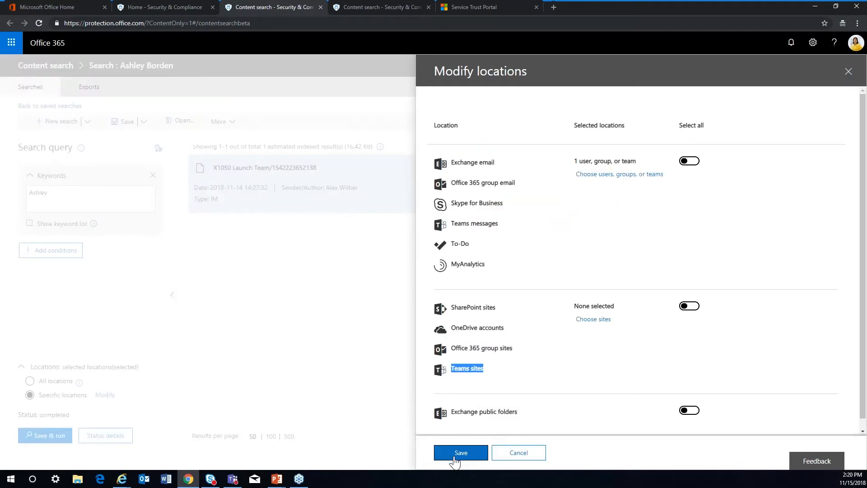
{"action": "left_click", "coordinate": [690, 162]}
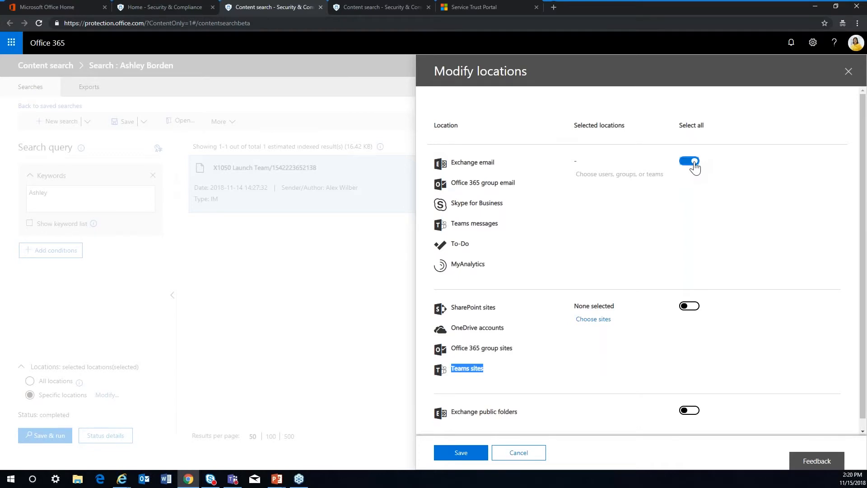
{"action": "left_click", "coordinate": [522, 455]}
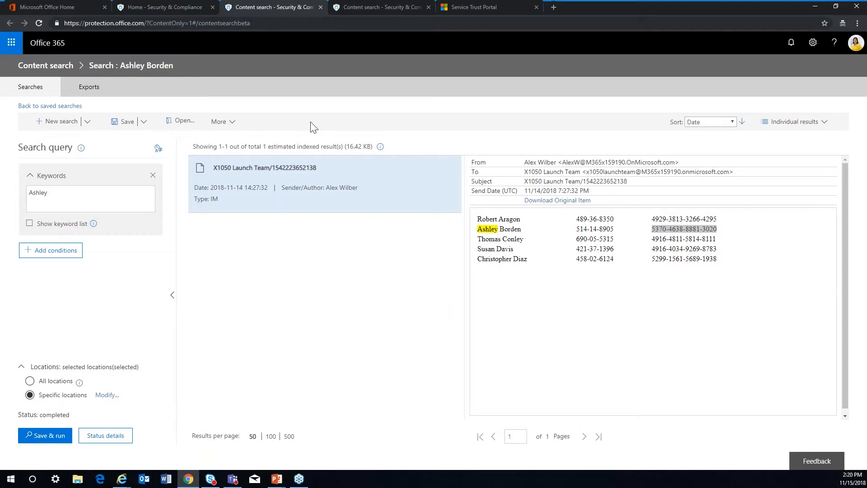
Leave Chrome and return to the Data loss prevention policy list in Internet Explorer.
{"action": "left_click", "coordinate": [174, 9]}
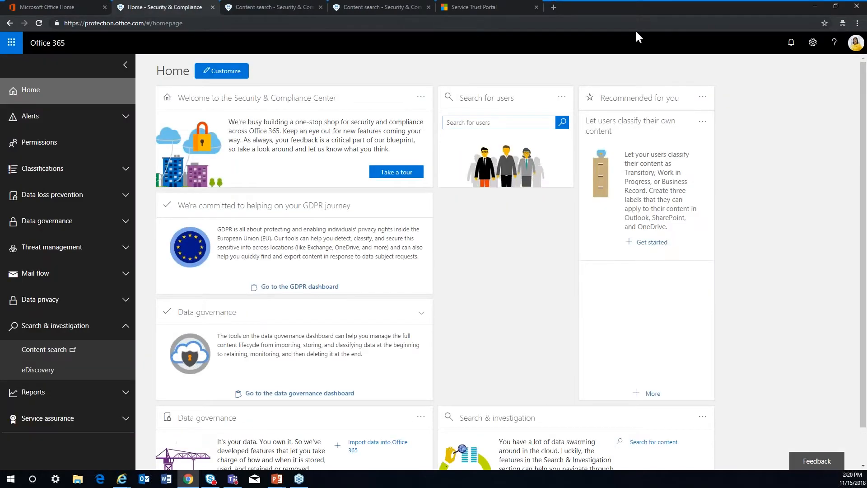
{"action": "left_click", "coordinate": [816, 8]}
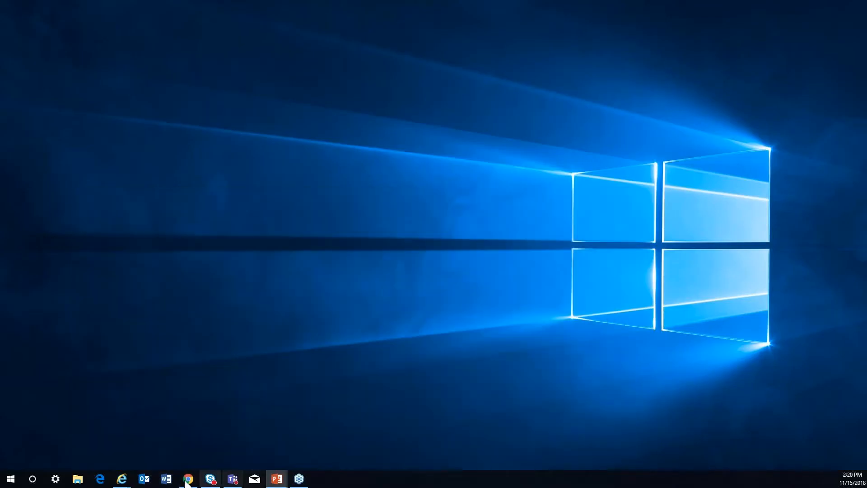
{"action": "mouse_move", "coordinate": [121, 478]}
{"action": "left_click", "coordinate": [142, 429]}
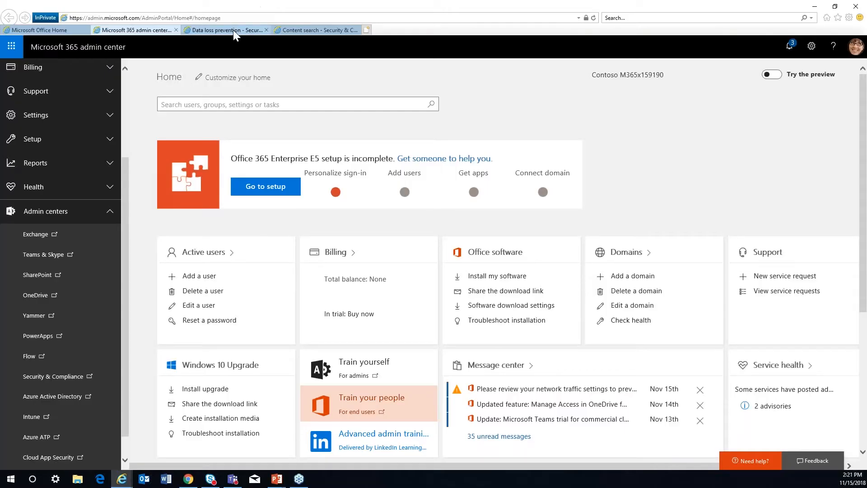
{"action": "left_click", "coordinate": [233, 29]}
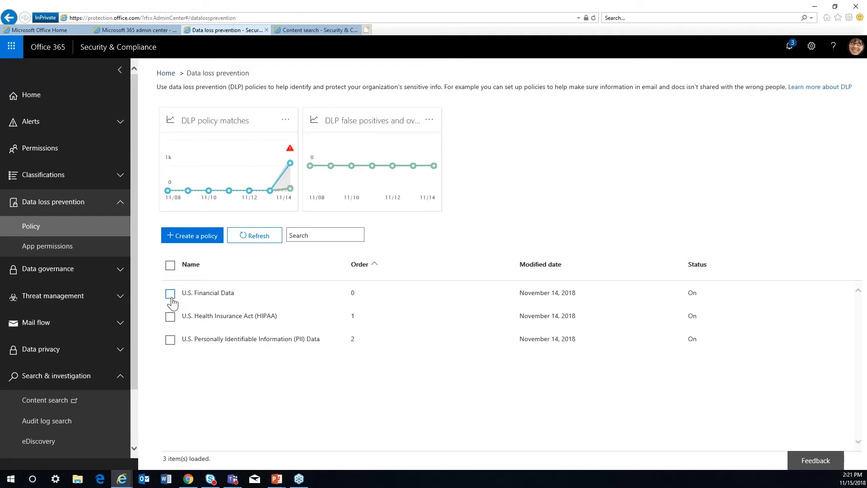
Review the locations and settings of the U.S. Financial Data policy and close its details.
{"action": "left_click", "coordinate": [171, 296]}
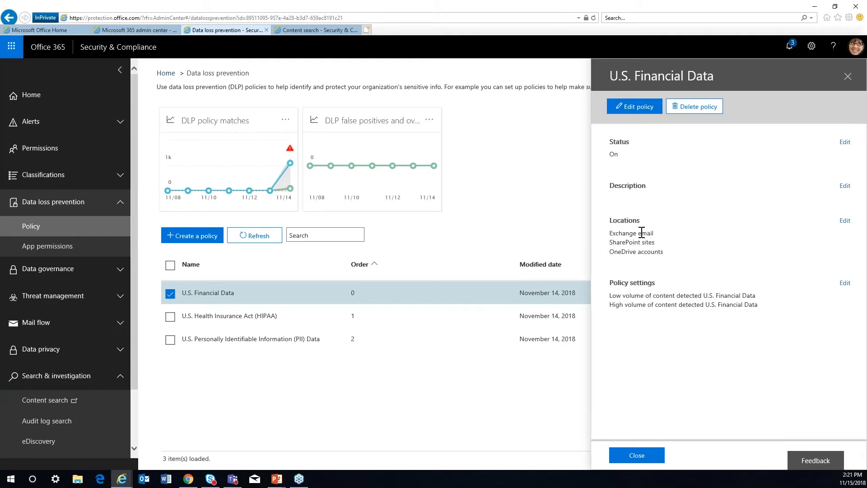
{"action": "mouse_move", "coordinate": [291, 165]}
{"action": "left_click", "coordinate": [660, 452]}
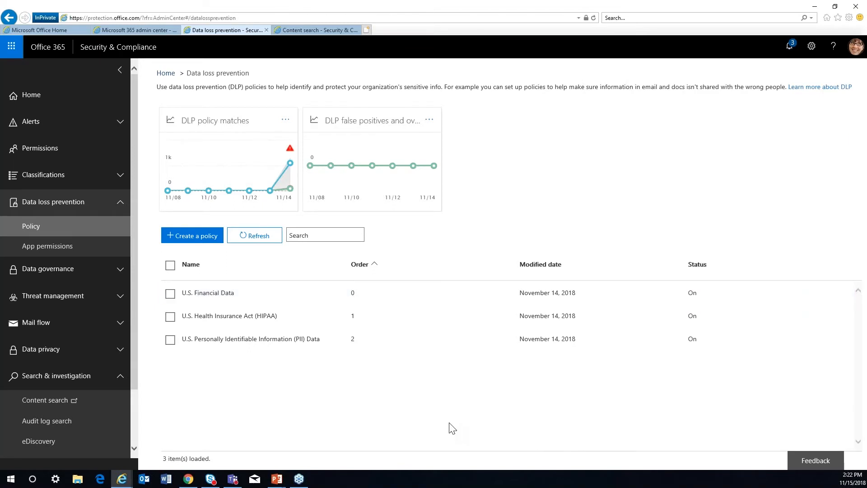